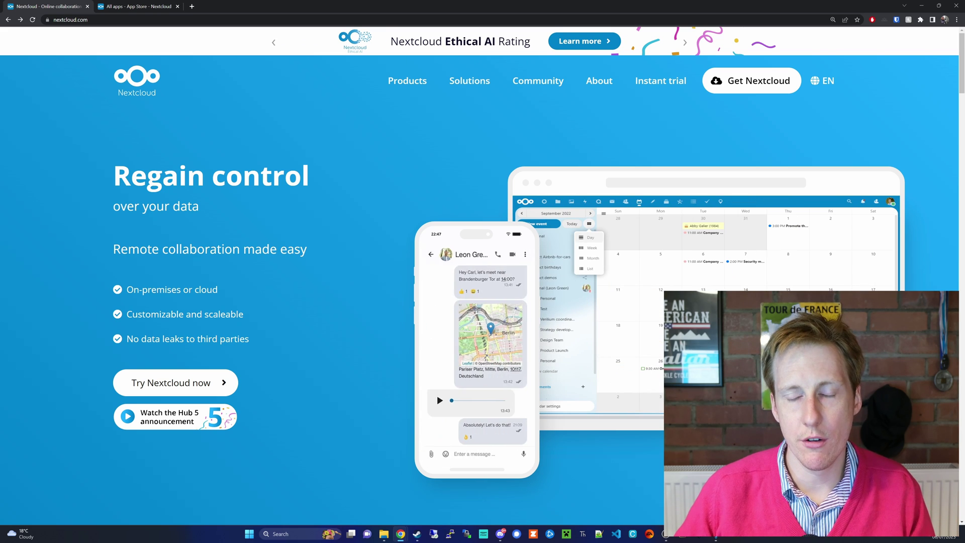
# Tour the nextcloud.com homepage and Products menu, ending on the github.com/nextcloud organisation page
pyautogui.moveTo(349, 221)
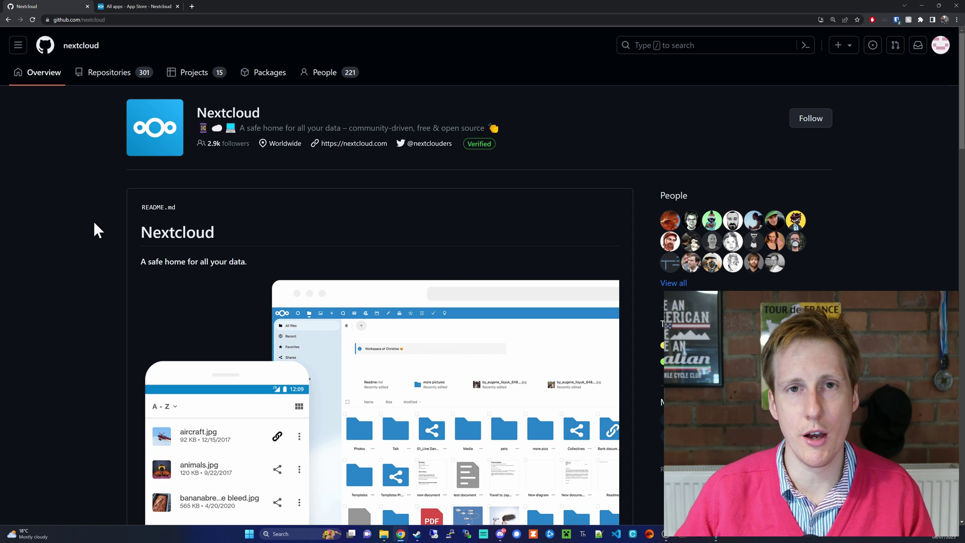
# Read down through the Nextcloud organisation's README on GitHub
pyautogui.scroll(-1, 94, 221)
pyautogui.scroll(1, 95, 224)
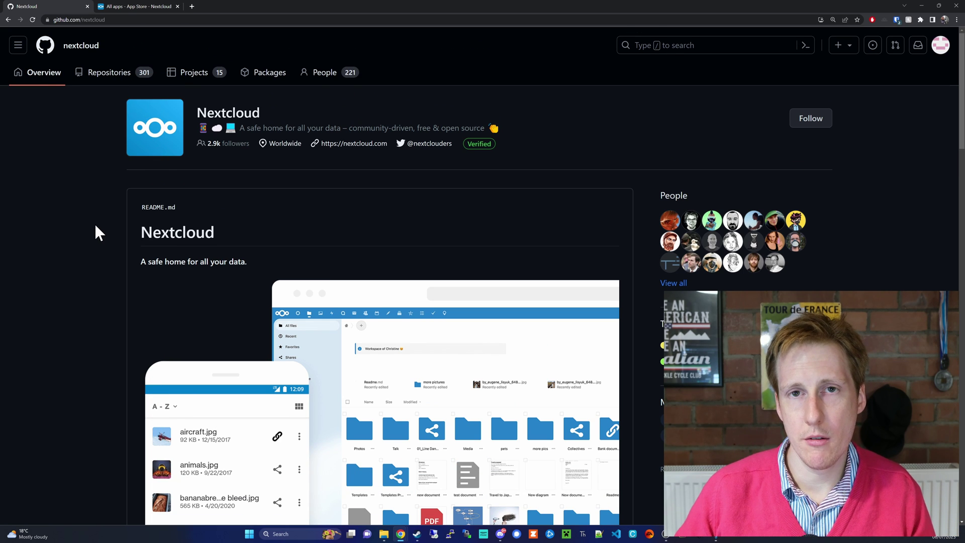
pyautogui.scroll(-4, 95, 224)
pyautogui.scroll(-4, 95, 224)
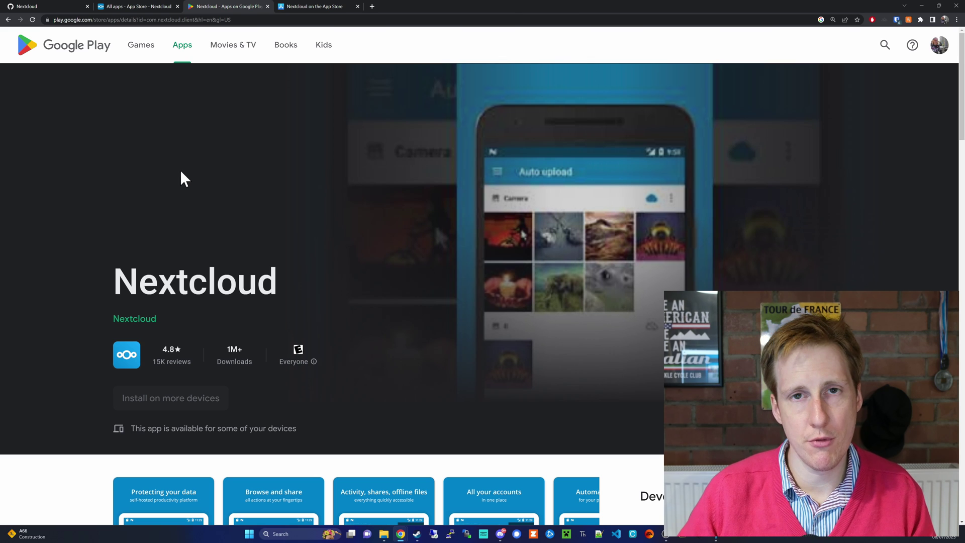
# Review the Google Play Nextcloud listing, then view the iPhone app's App Store screenshots
pyautogui.scroll(-2, 181, 172)
pyautogui.scroll(-4, 182, 173)
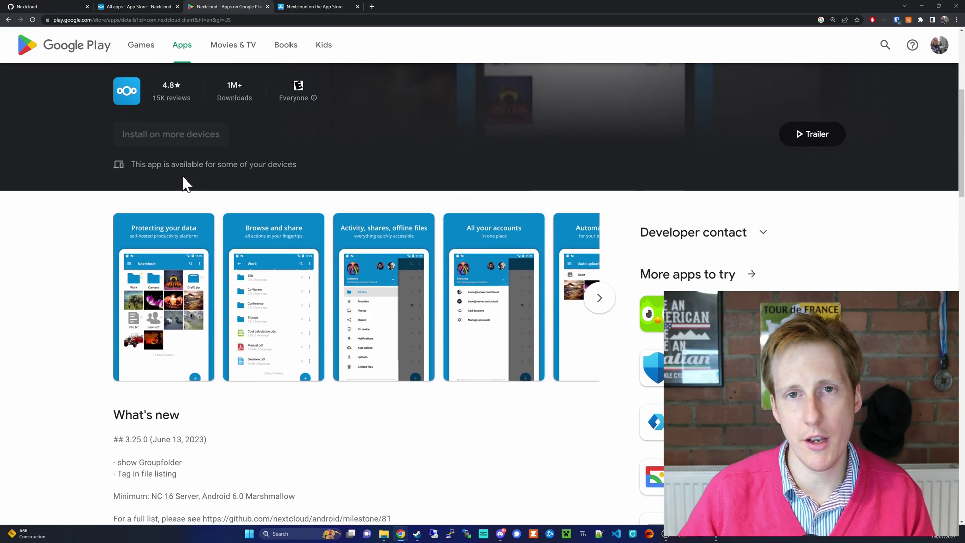
pyautogui.scroll(-1, 182, 175)
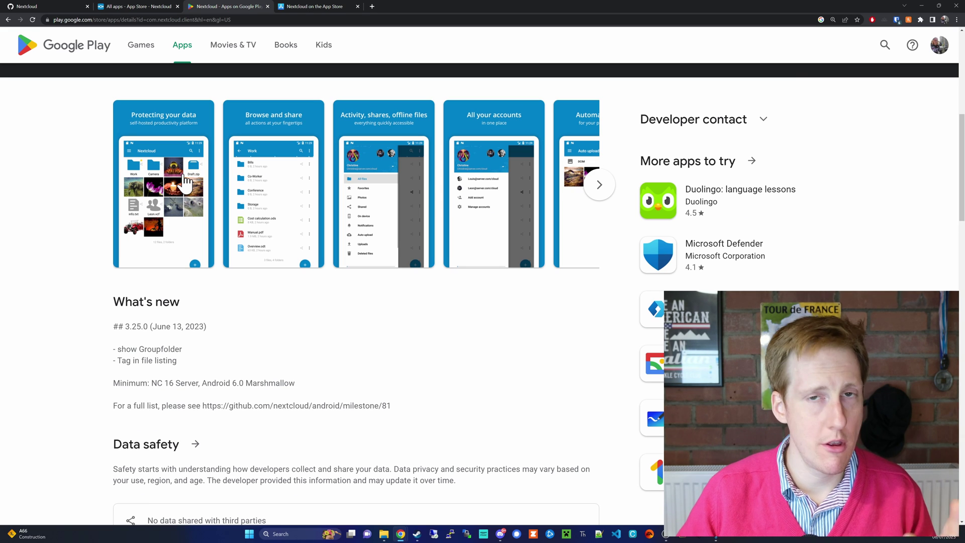
pyautogui.click(299, 10)
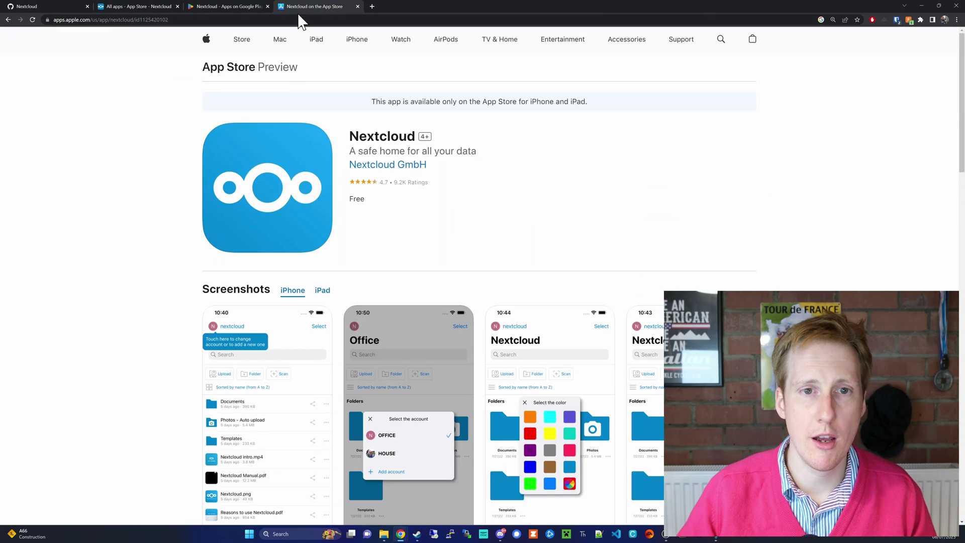
pyautogui.scroll(-5, 182, 241)
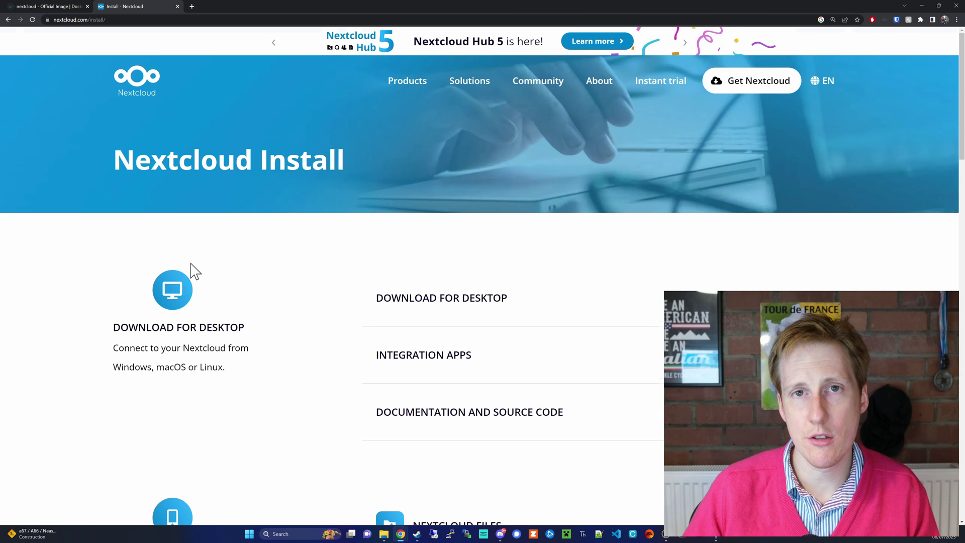
# Scroll nextcloud.com/install down to Download Server and its All-in-one Docker image
pyautogui.scroll(-5, 194, 272)
pyautogui.scroll(-5, 194, 269)
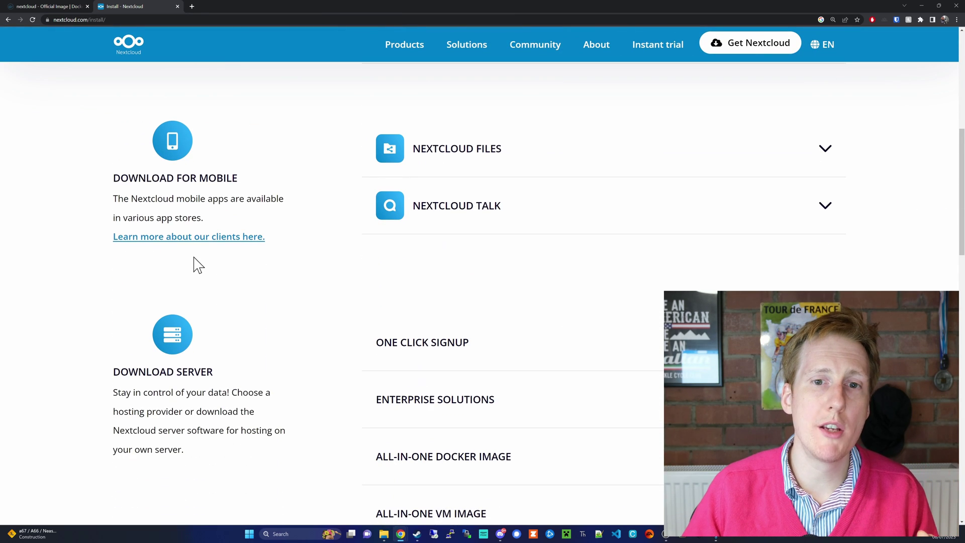
pyautogui.scroll(-1, 195, 261)
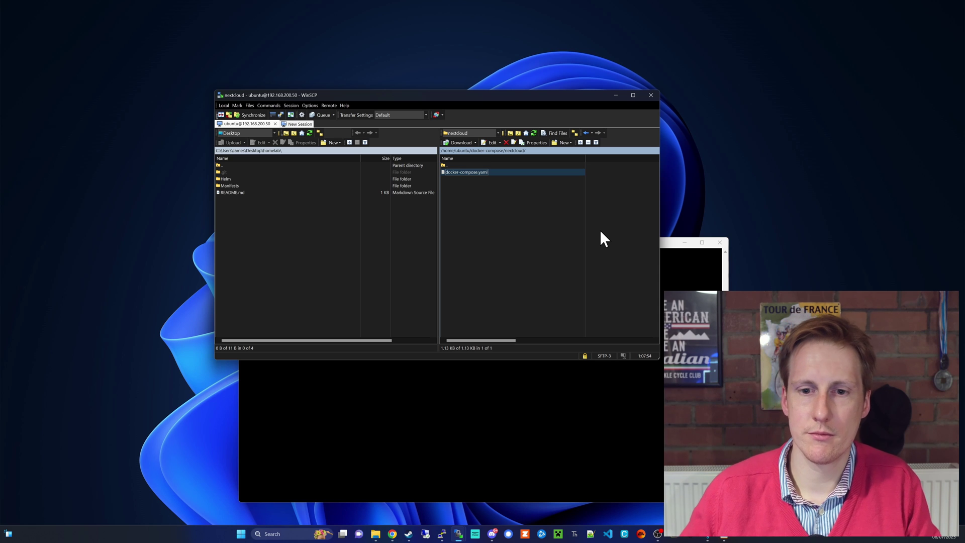
# Run sudo docker compose up -d in the server terminal's nextcloud folder
pyautogui.click(529, 386)
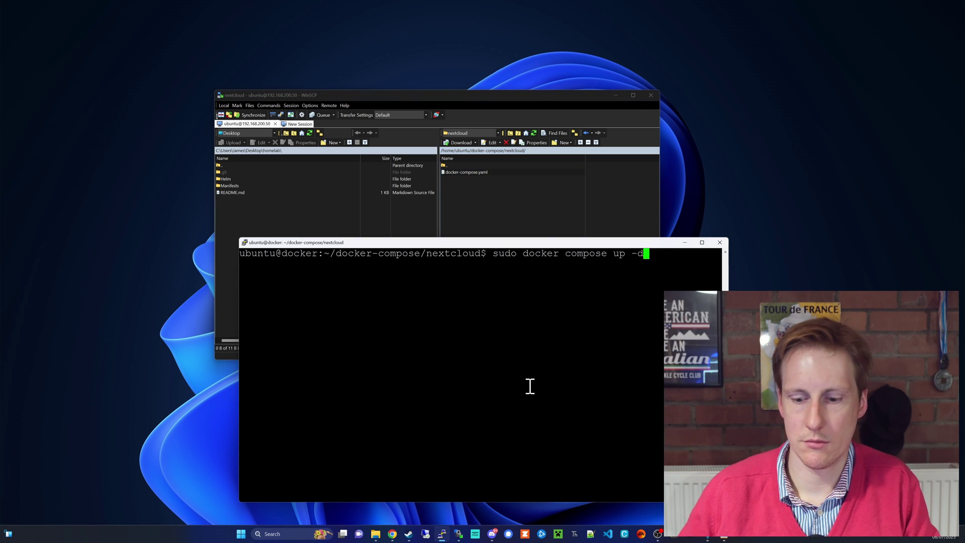
pyautogui.press('Return')
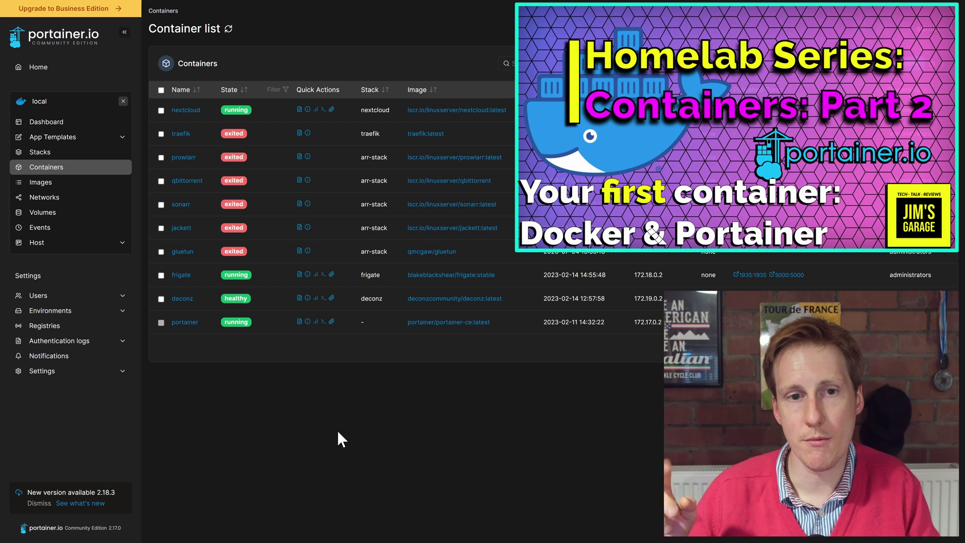
# Show the nextcloud container's logs from Portainer's Containers list
pyautogui.click(299, 110)
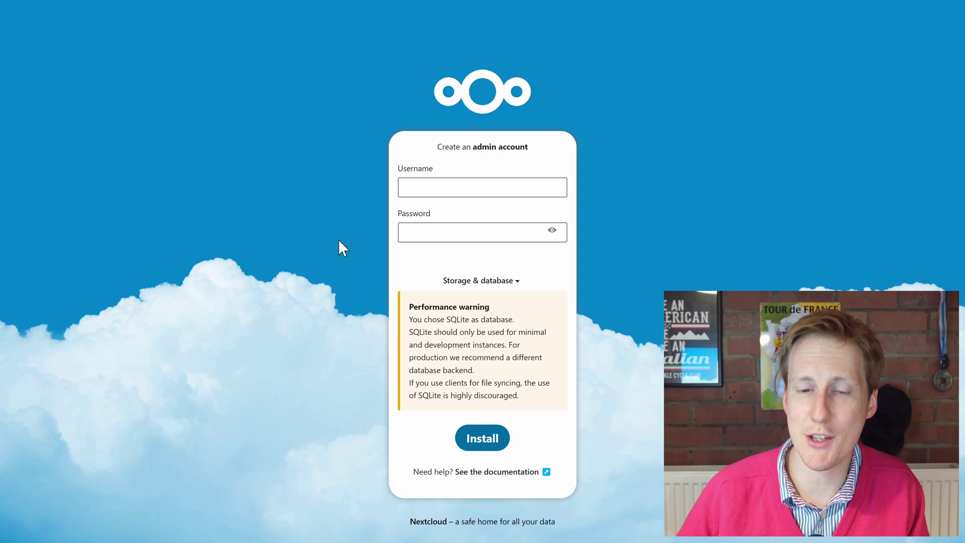
# Create the admin account 'admin' with its password on SQLite and start the installation
pyautogui.click(415, 194)
pyautogui.write('admin')
pyautogui.press('Tab')
pyautogui.write('admin')
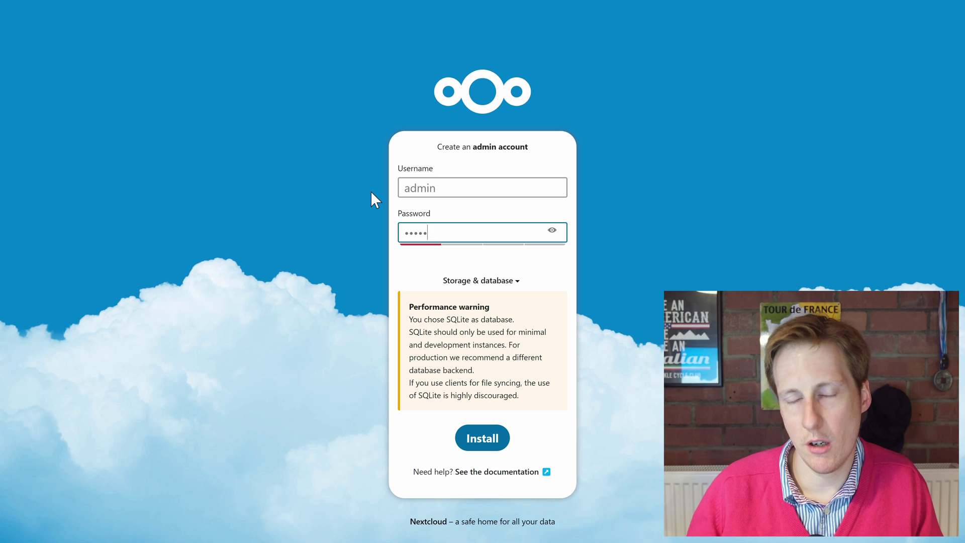
pyautogui.click(482, 438)
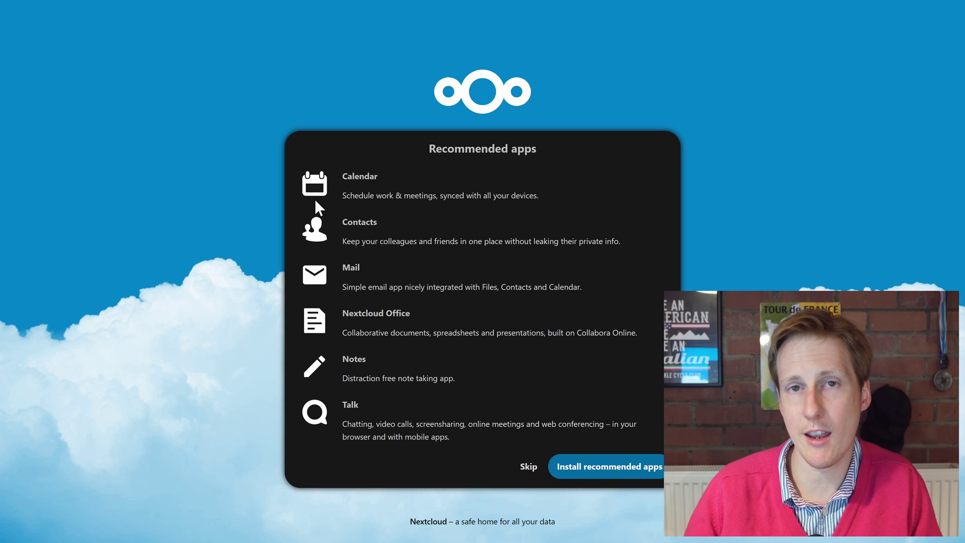
# Install the recommended apps (Calendar, Contacts, Mail, Office, Notes, Talk) and load the dashboard
pyautogui.click(603, 468)
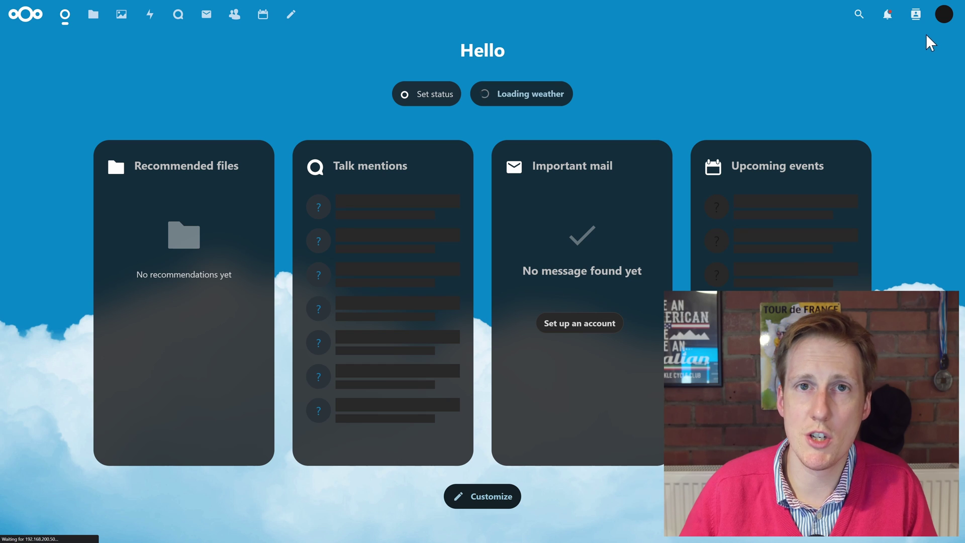
# Choose Apps from the avatar's user menu on the Nextcloud dashboard
pyautogui.click(942, 18)
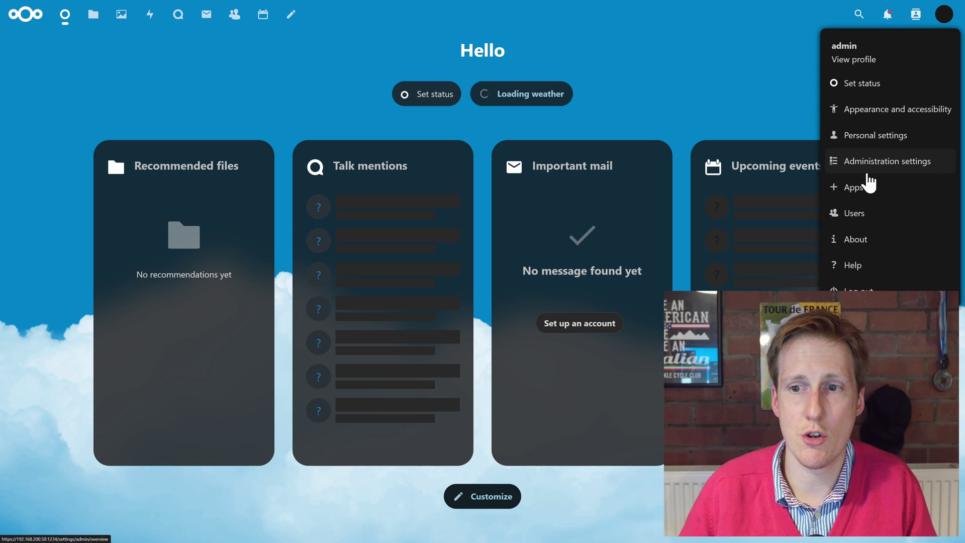
pyautogui.click(857, 187)
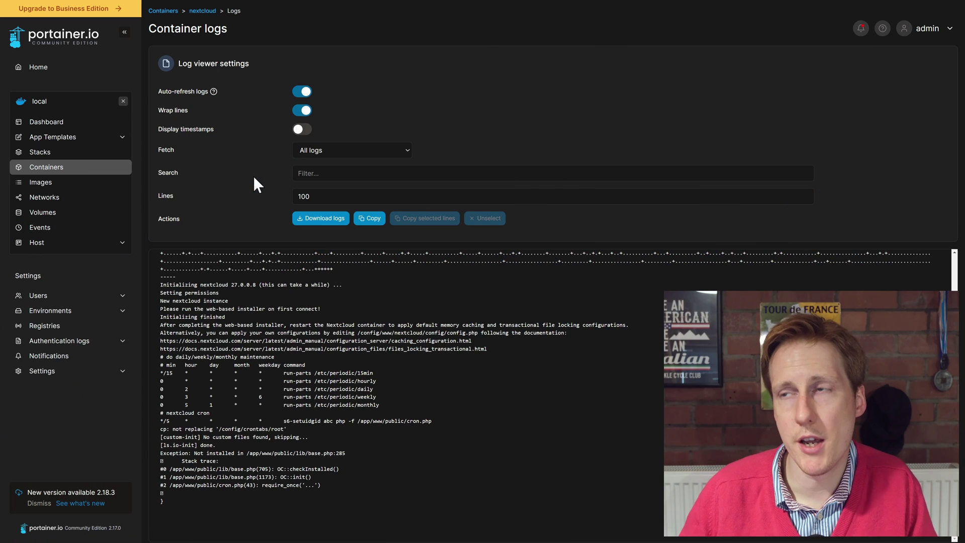
# Restart the nextcloud container in Portainer's Containers list and view its logs
pyautogui.click(59, 169)
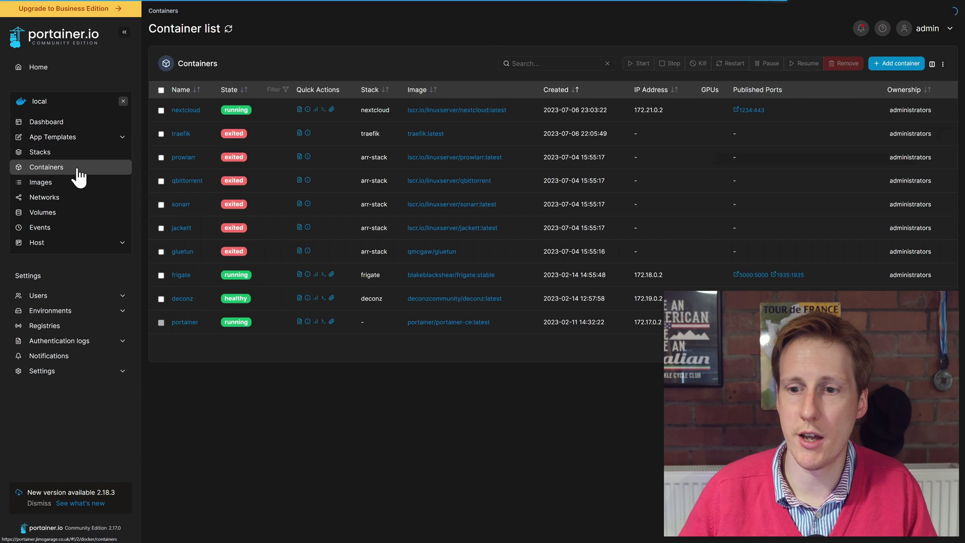
pyautogui.click(161, 110)
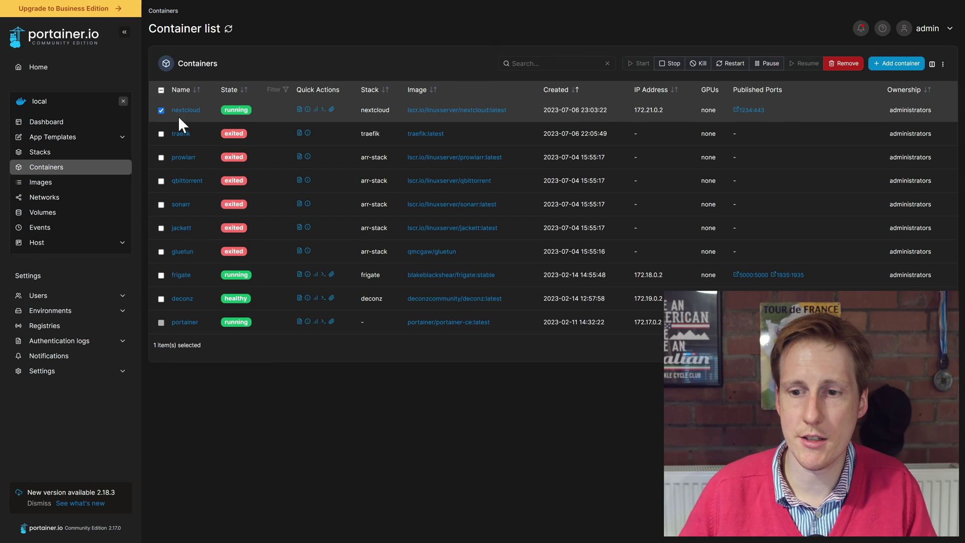
pyautogui.click(729, 65)
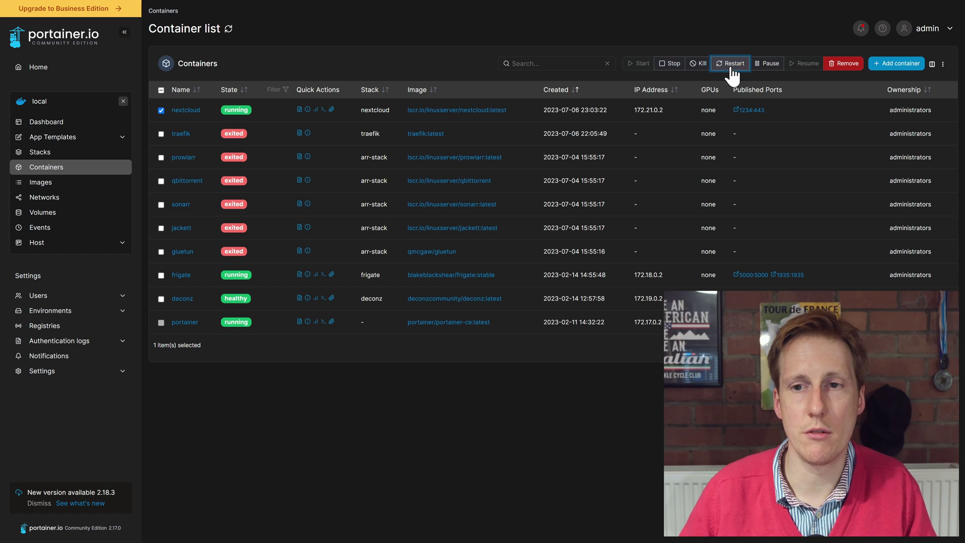
pyautogui.click(300, 109)
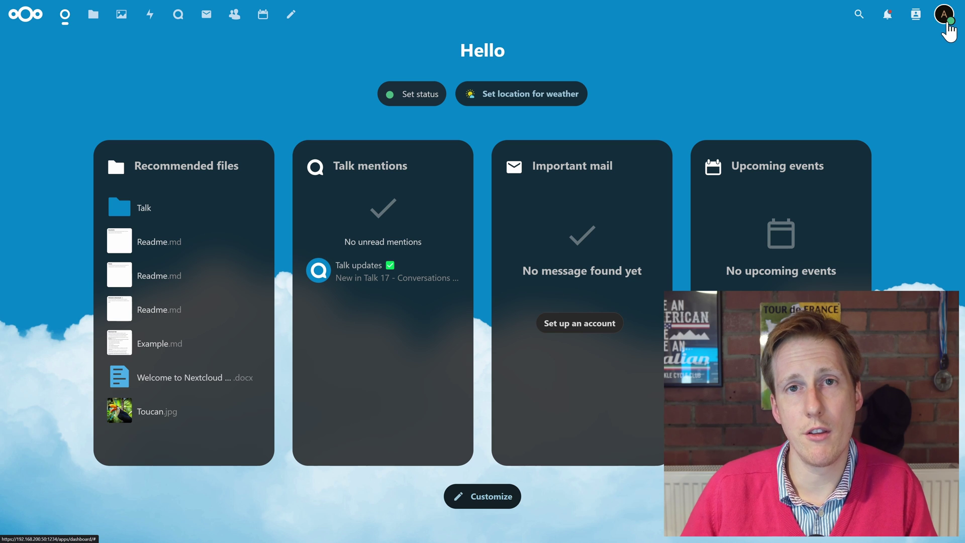
# Open the account menu over the Dashboard to see Personal settings, Administration settings, Apps and Users
pyautogui.click(945, 15)
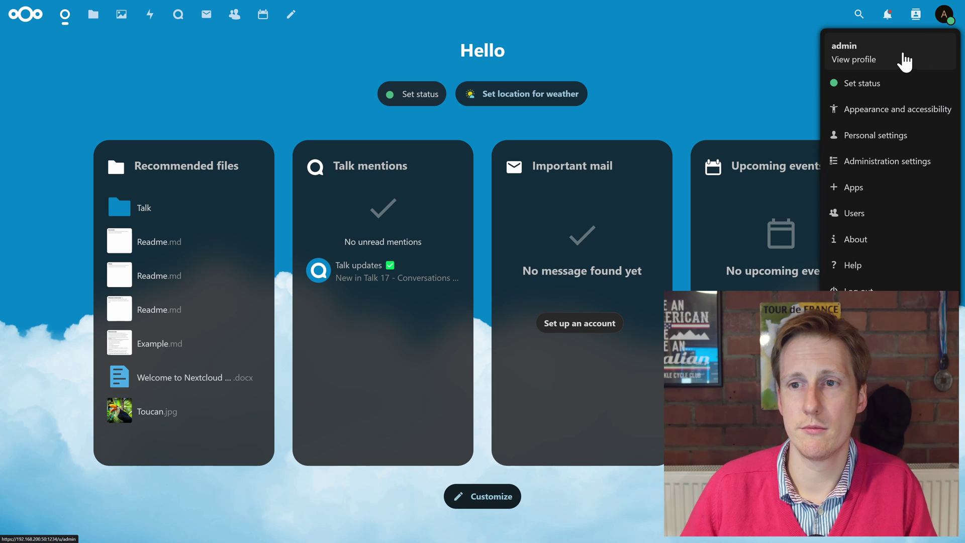
pyautogui.click(895, 65)
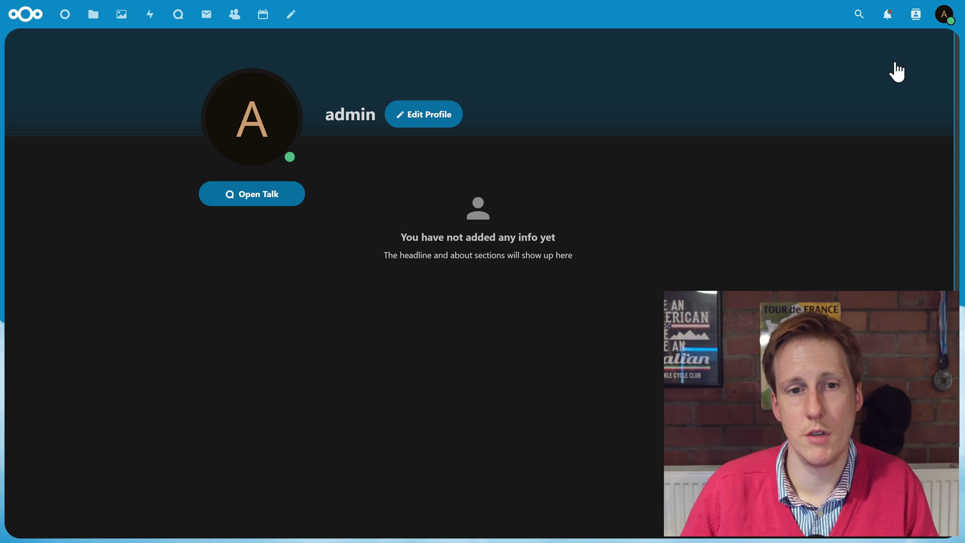
pyautogui.click(449, 122)
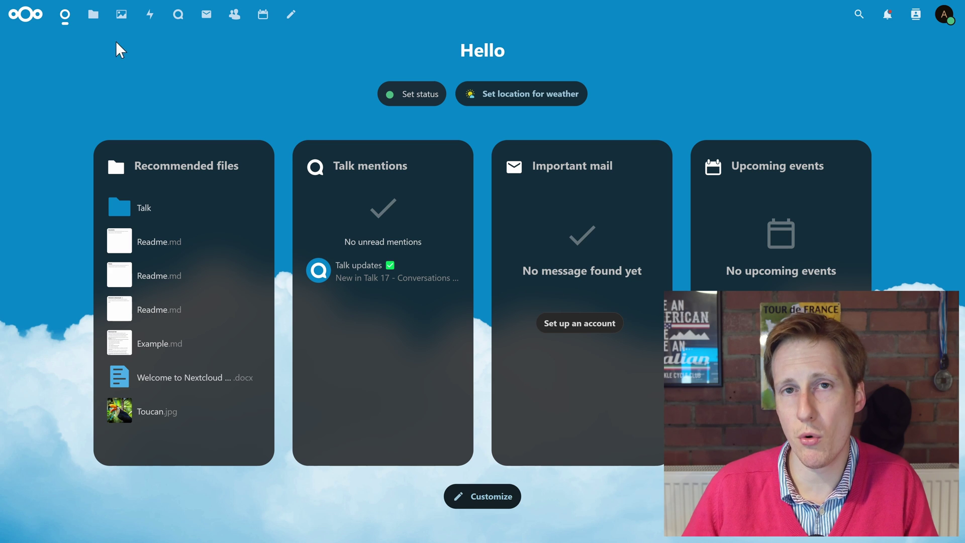
# Open Nextcloud Manual.pdf from the Files list in the PDF viewer (173 pages)
pyautogui.click(93, 13)
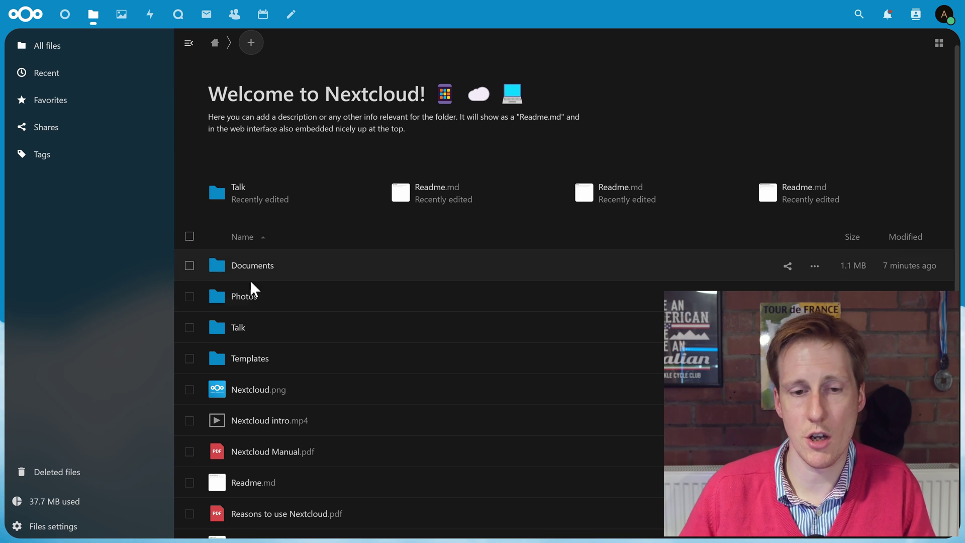
pyautogui.click(280, 447)
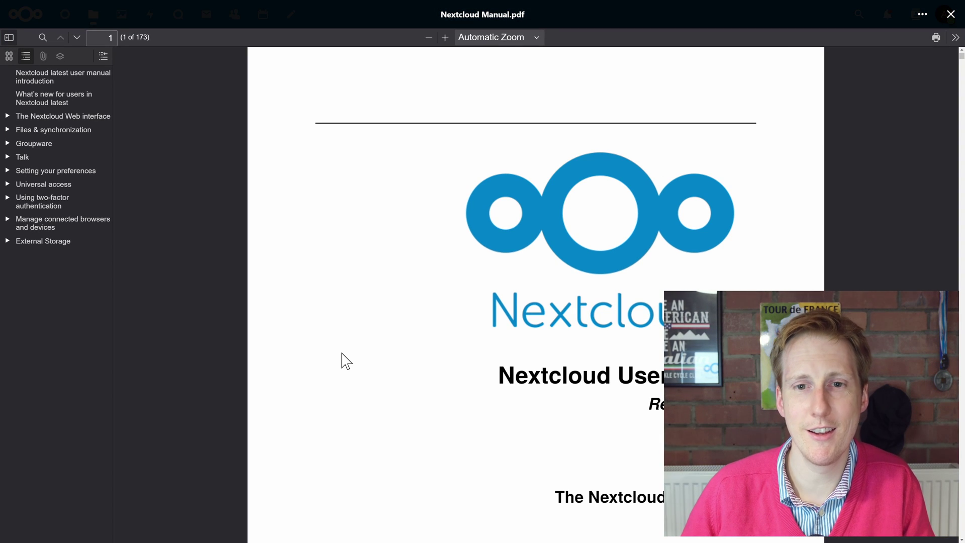
# Scroll through Nextcloud Manual.pdf to page 2
pyautogui.scroll(-3, 345, 361)
pyautogui.scroll(-3, 342, 360)
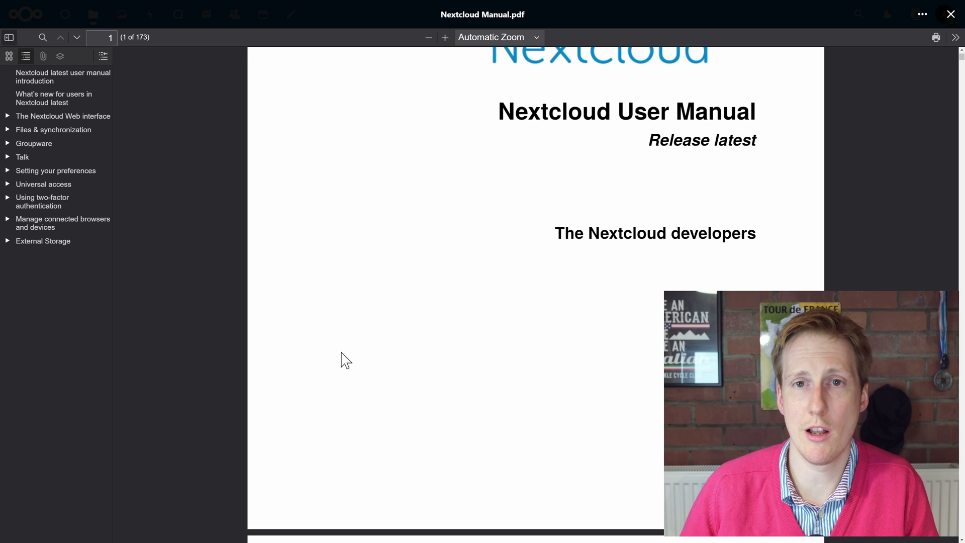
pyautogui.scroll(-5, 341, 359)
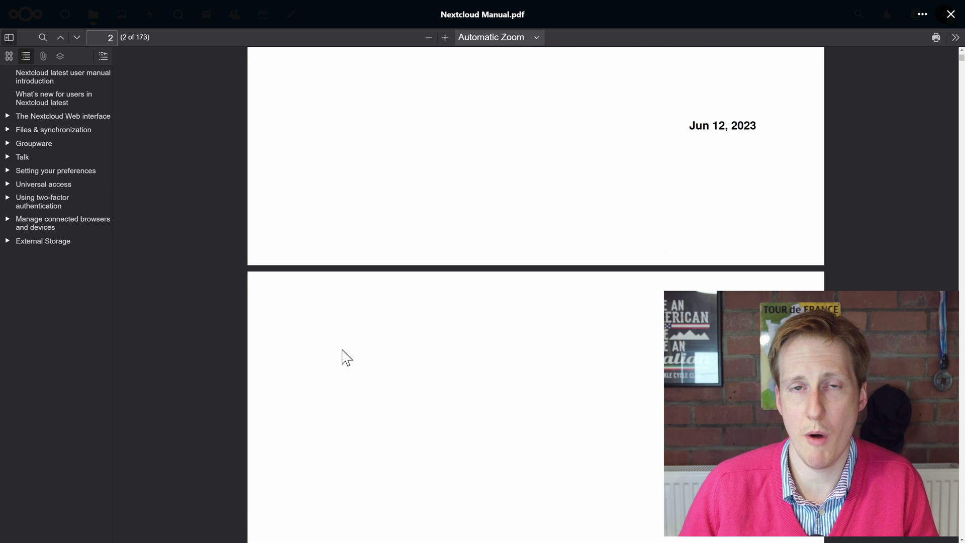
pyautogui.scroll(-5, 347, 358)
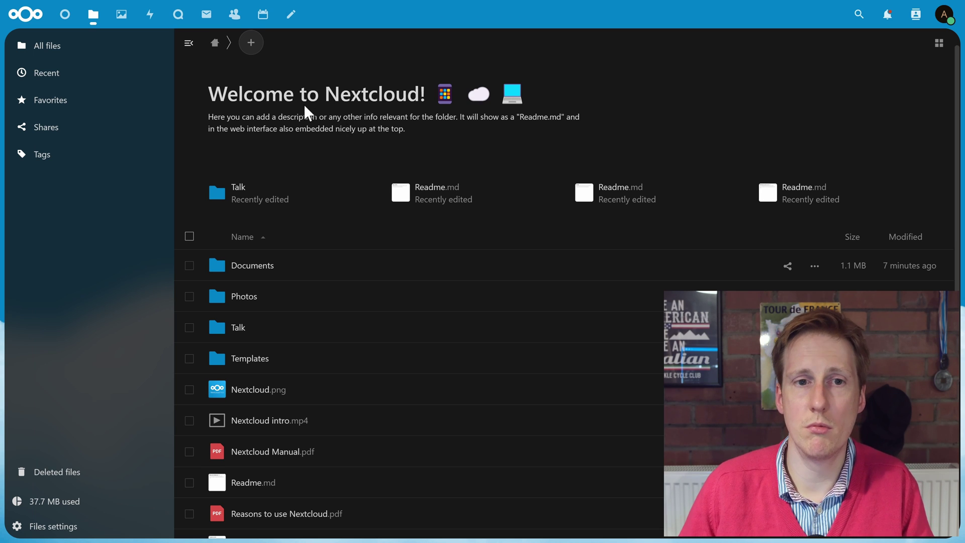
# Create a new text file with the default name from the Product plan template
pyautogui.click(260, 50)
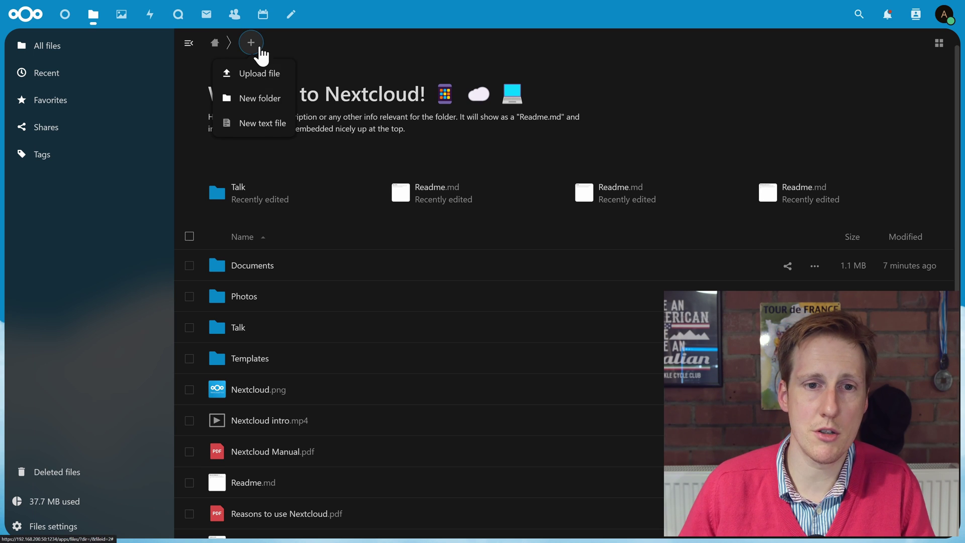
pyautogui.click(279, 119)
pyautogui.press('Return')
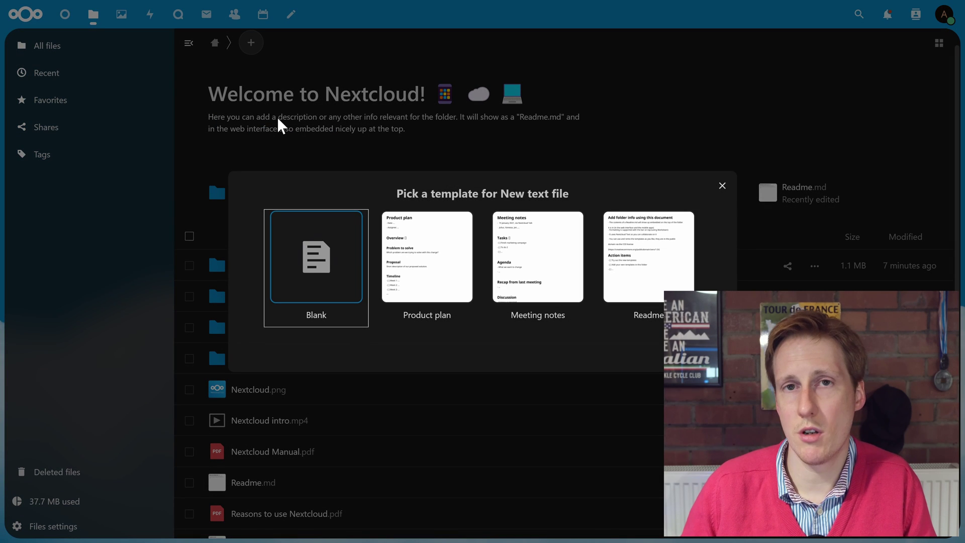
pyautogui.doubleClick(424, 254)
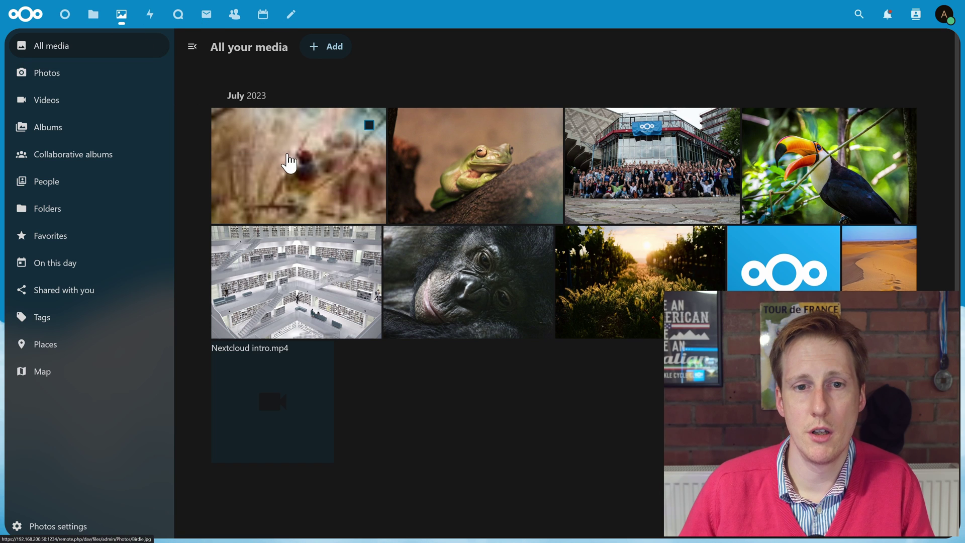
# View the Birdie photo from the Photos gallery full screen
pyautogui.click(290, 161)
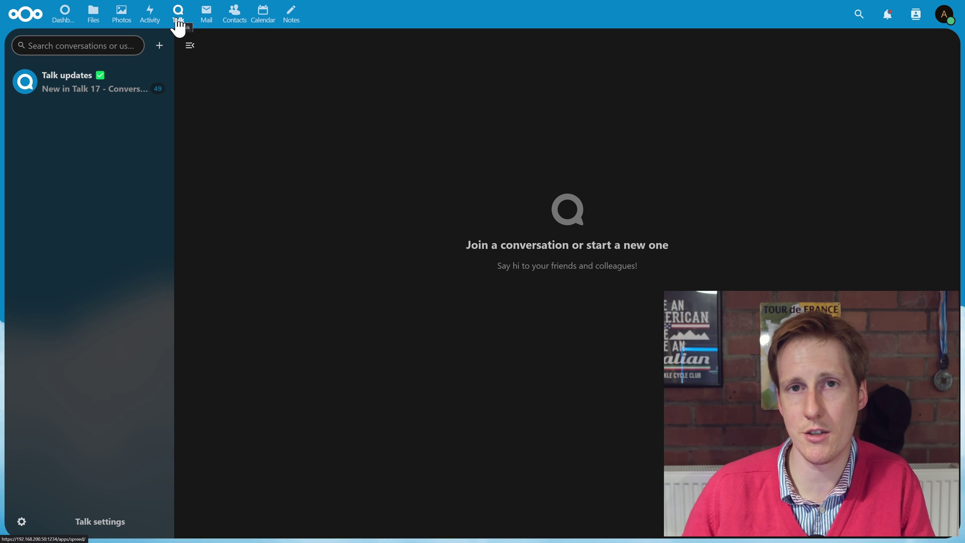
# Check the Mail connect-account page, then switch to the July 2023 Calendar month view
pyautogui.click(206, 14)
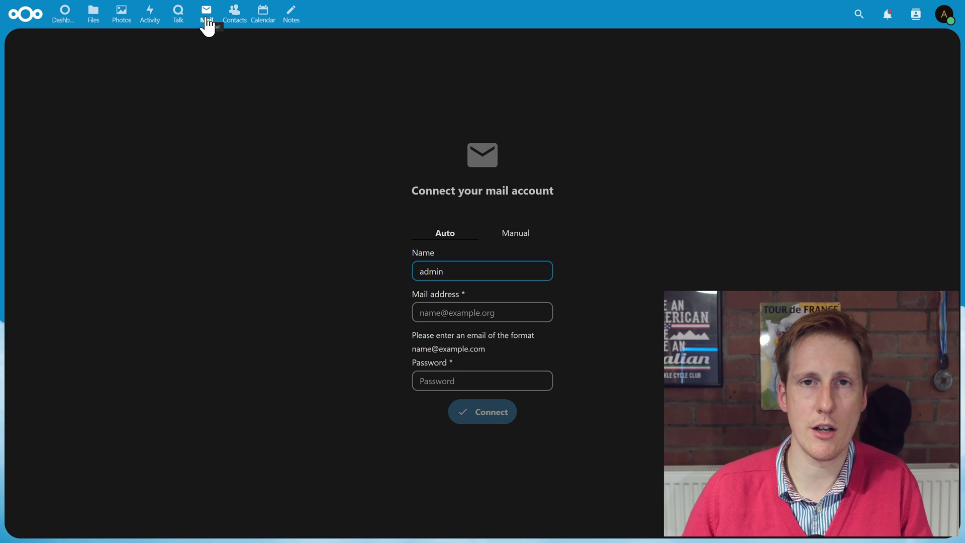
pyautogui.click(263, 15)
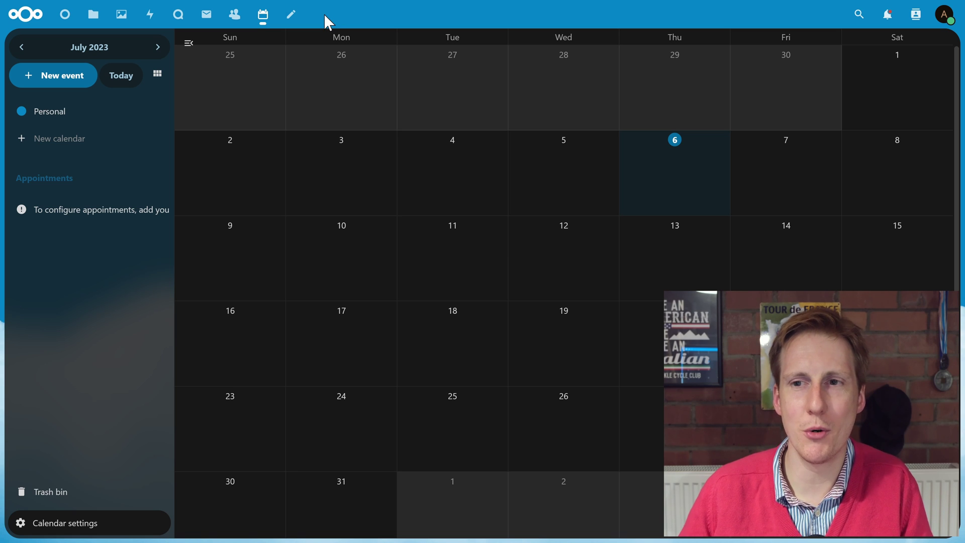
# Go to Apps from the account menu and browse the Customization category
pyautogui.click(942, 32)
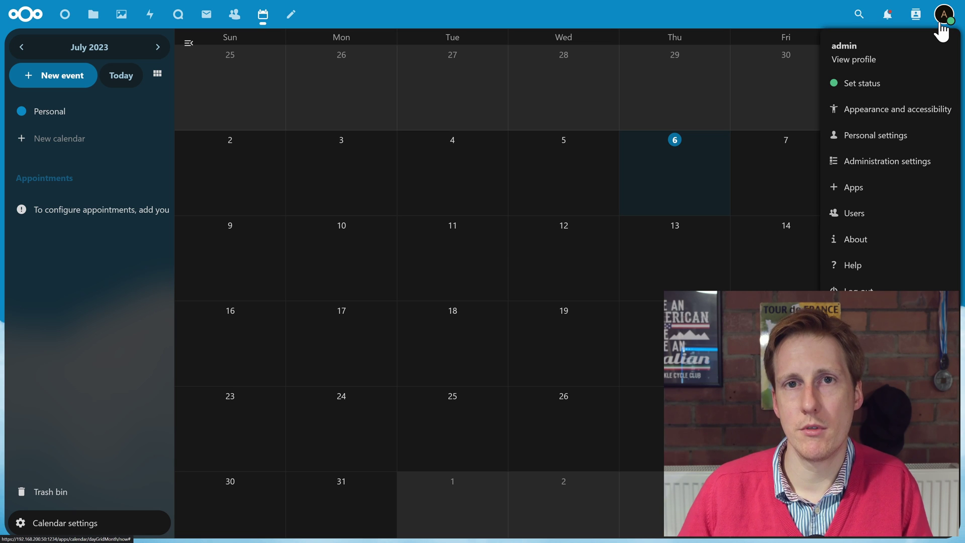
pyautogui.click(897, 192)
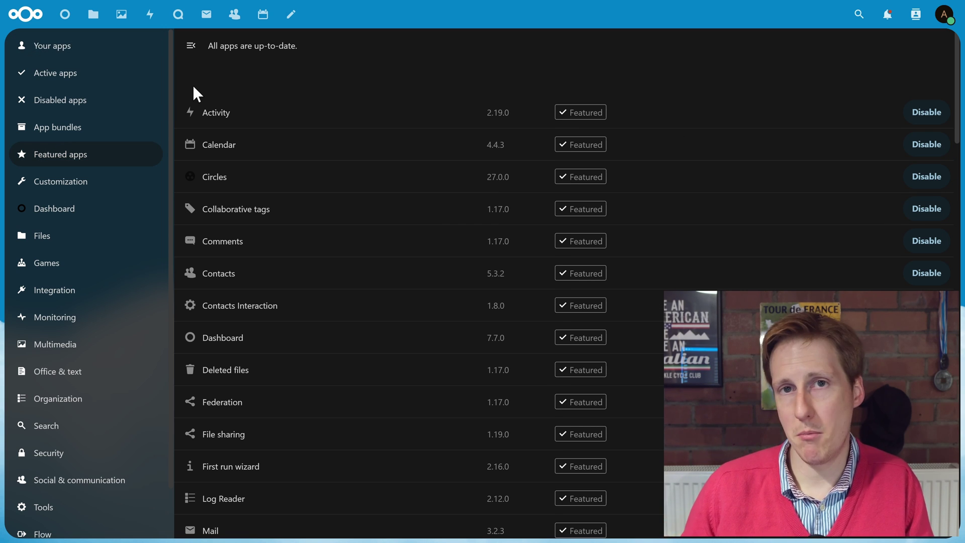
pyautogui.click(92, 185)
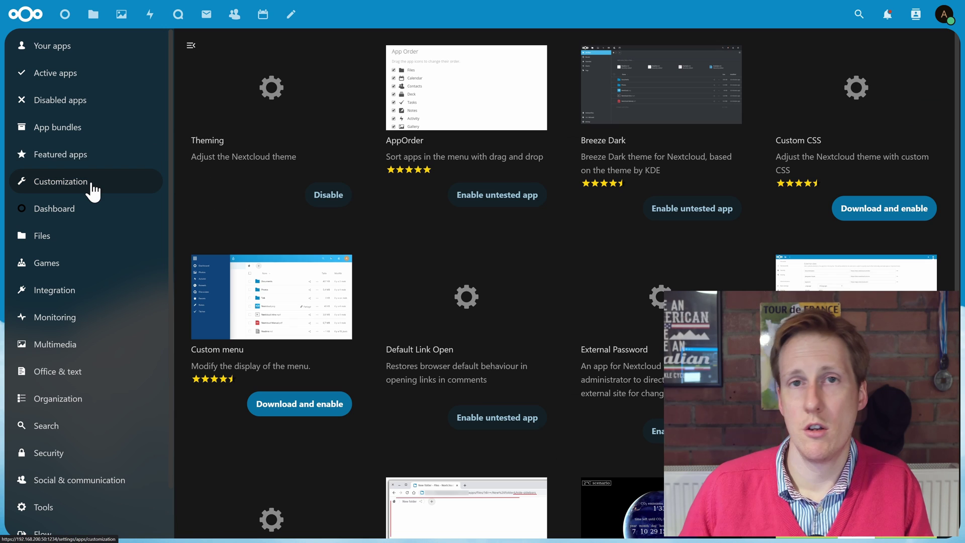